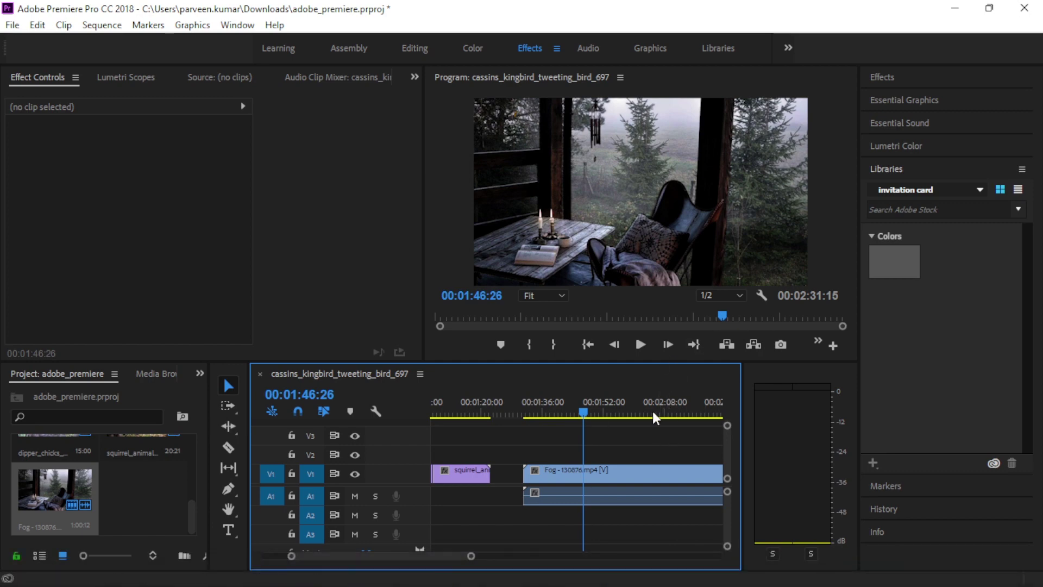
# Step: Play the Fog clip from 01:33:22, stop at 01:49:03, and show its Lumetri Color settings
pyautogui.moveTo(471, 556); pyautogui.dragTo(511, 556)
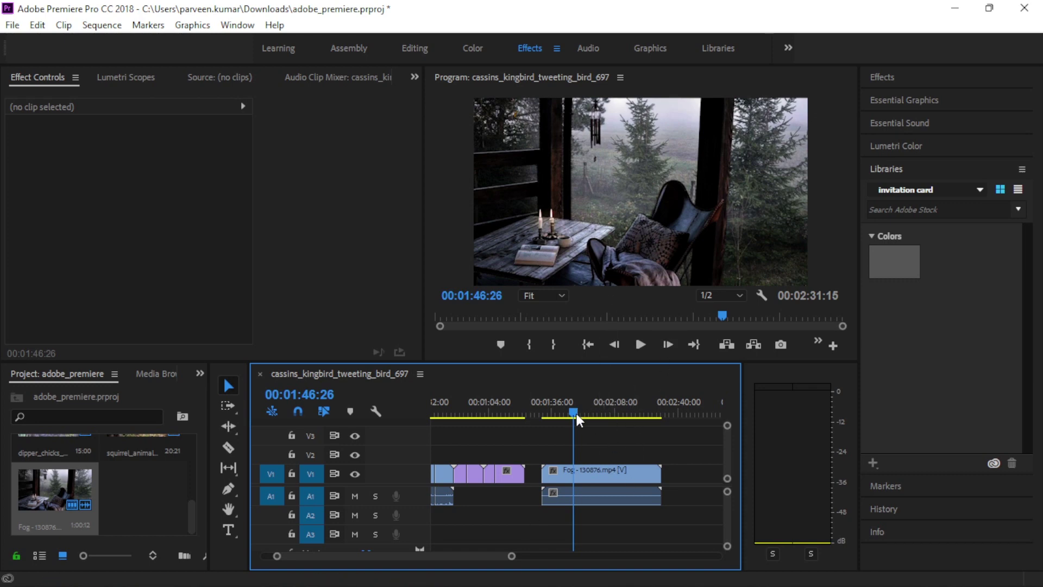
pyautogui.moveTo(575, 413); pyautogui.dragTo(552, 413)
pyautogui.press('space')
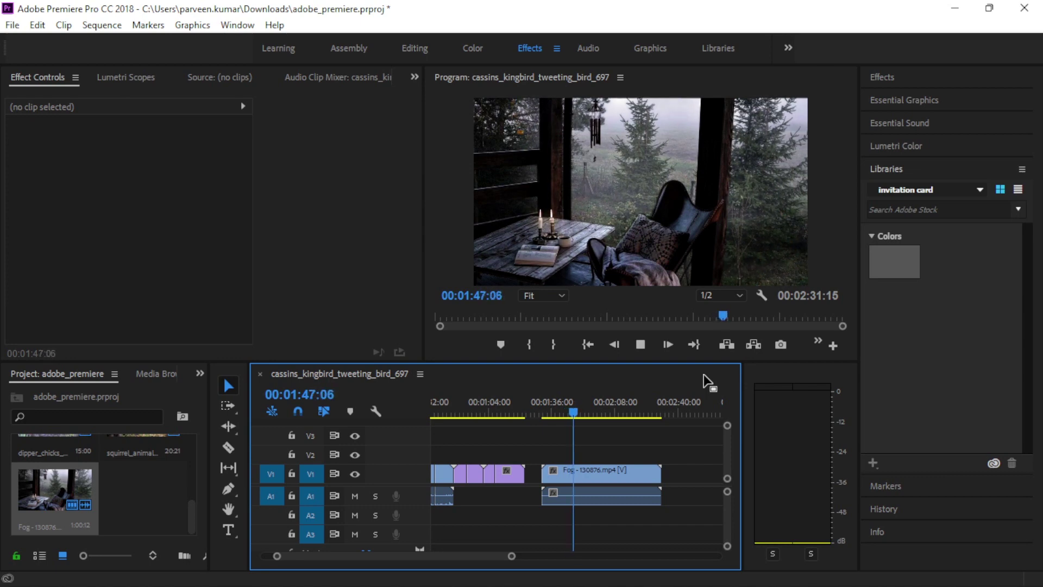
pyautogui.press('space')
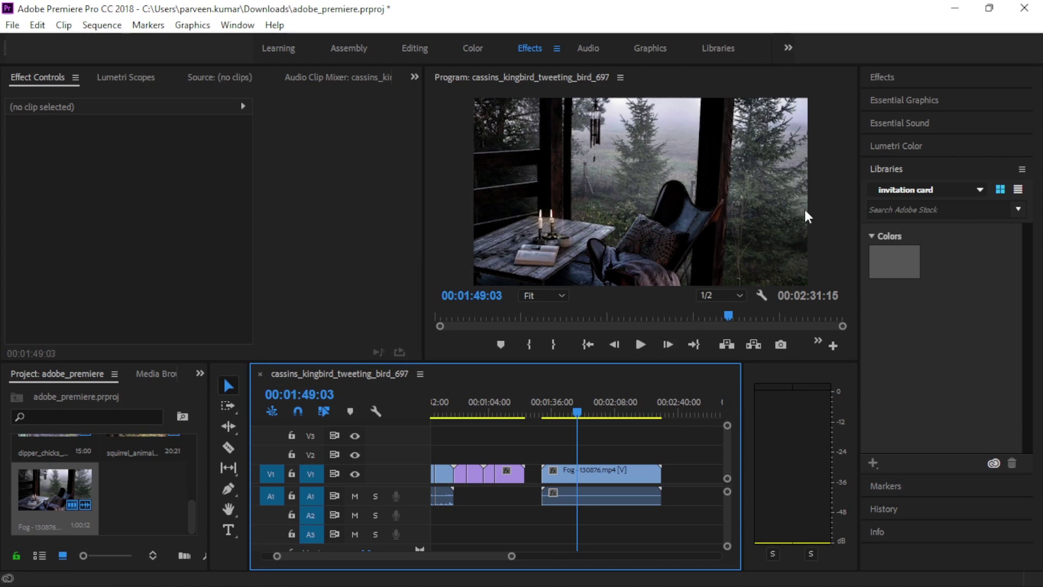
pyautogui.click(904, 150)
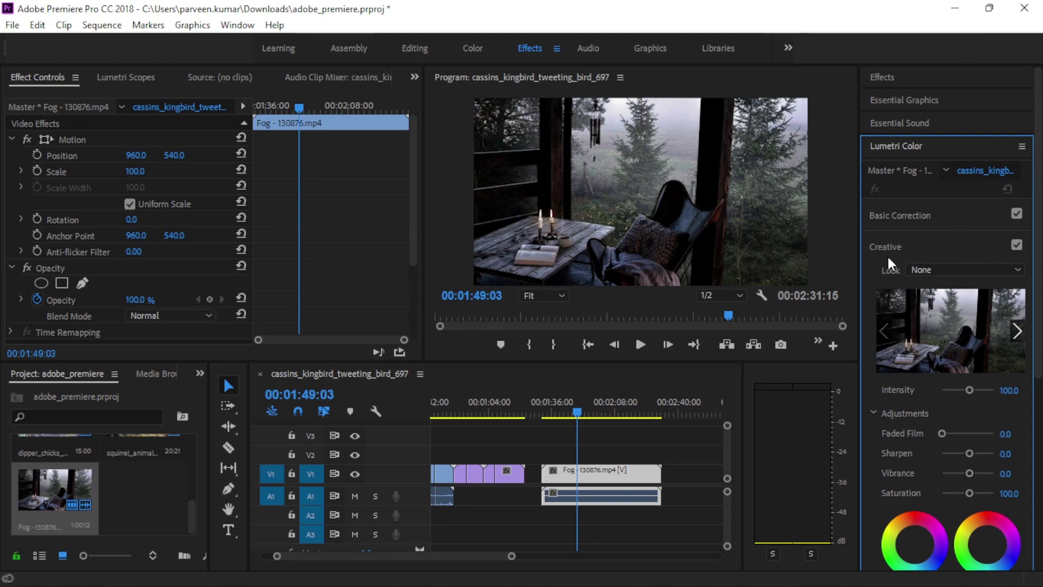
# Step: Open the Creative Look dropdown, currently set to None
pyautogui.click(923, 269)
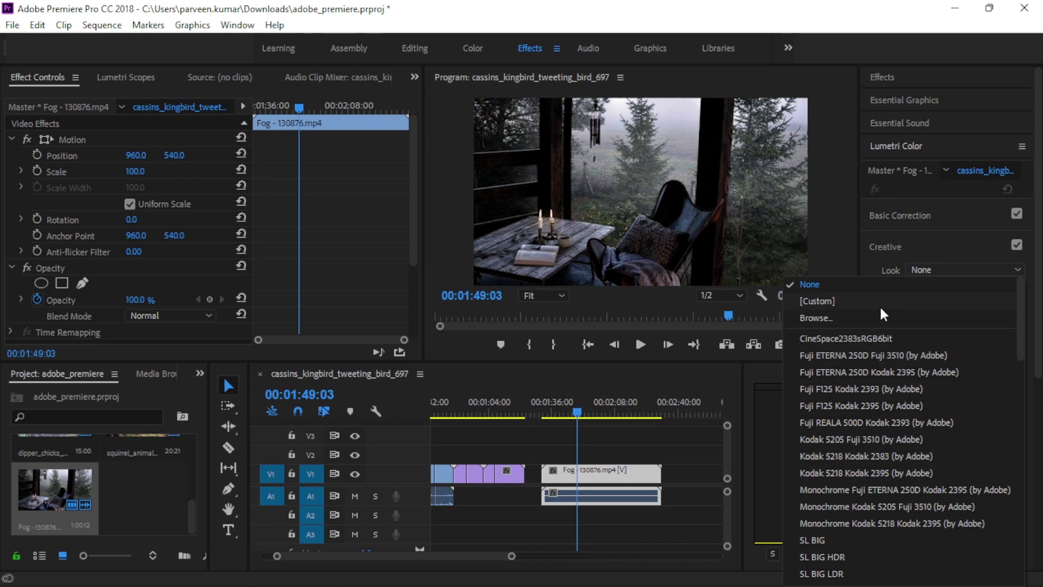
# Step: Load Cobi 3.CUBE from Downloads > RS-35-Free-LUTs > 35 Free LUTs as the Creative look
pyautogui.click(839, 321)
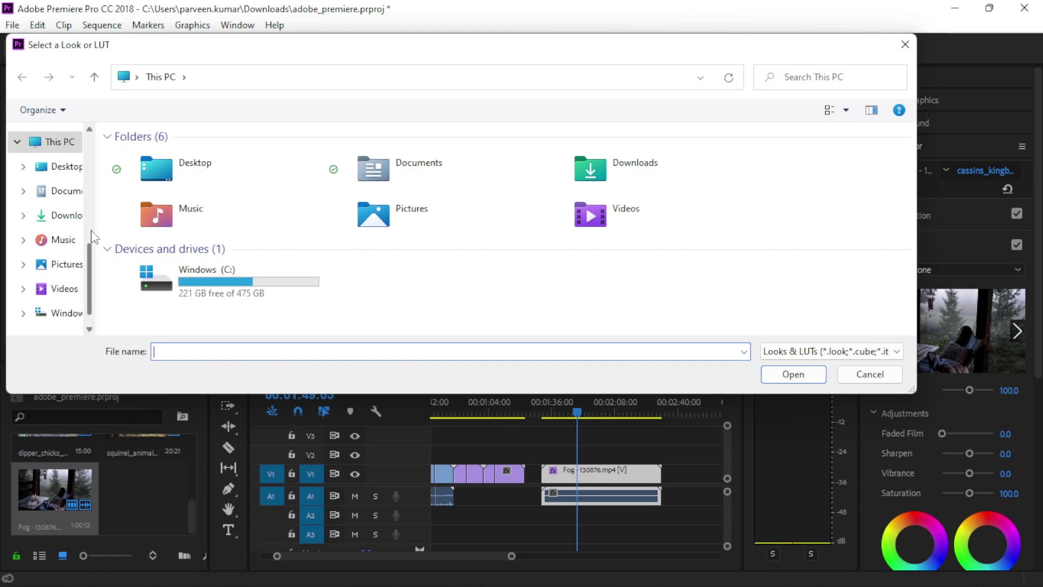
pyautogui.click(68, 216)
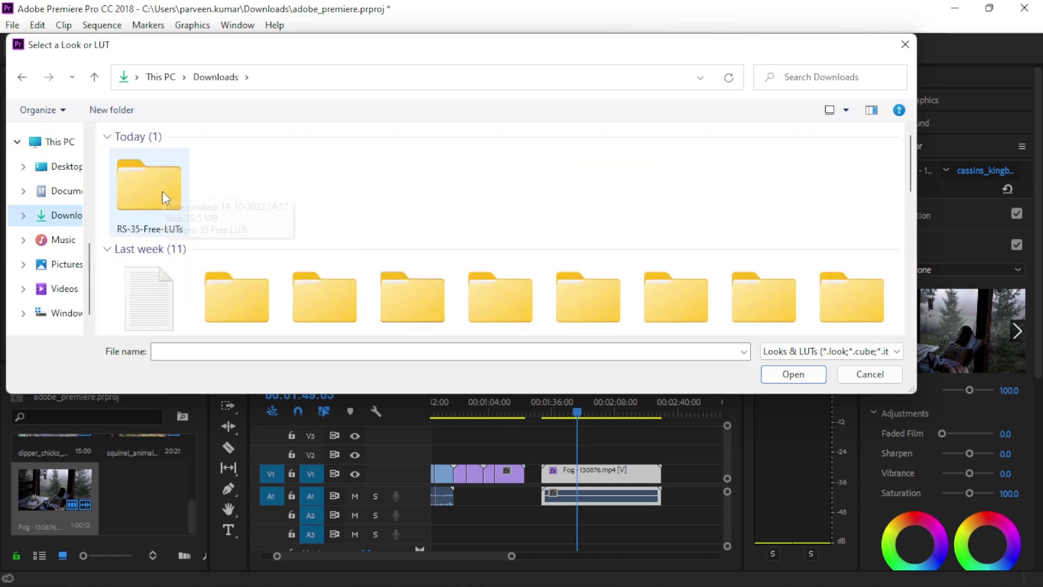
pyautogui.doubleClick(158, 190)
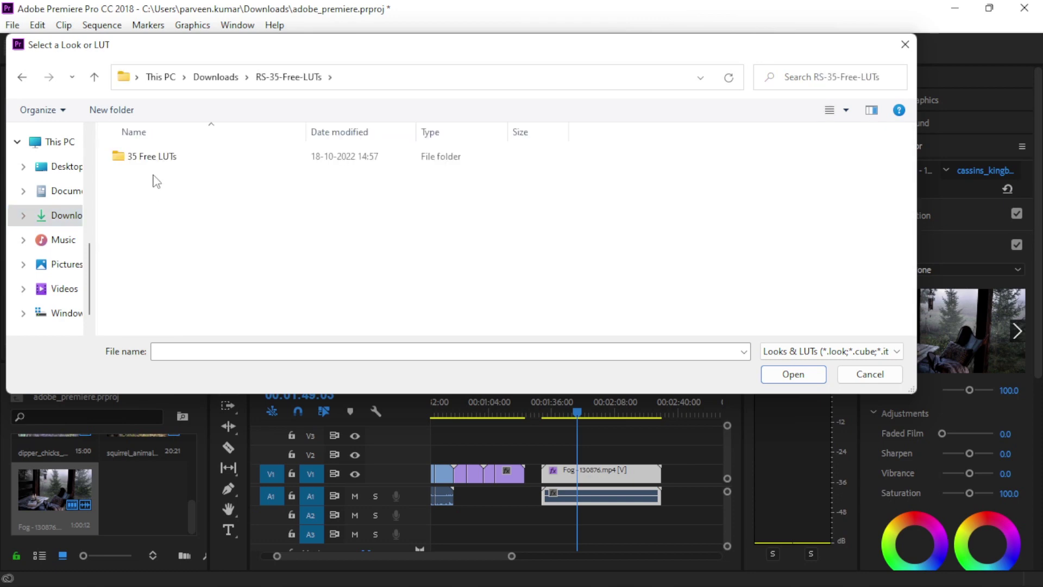
pyautogui.doubleClick(156, 157)
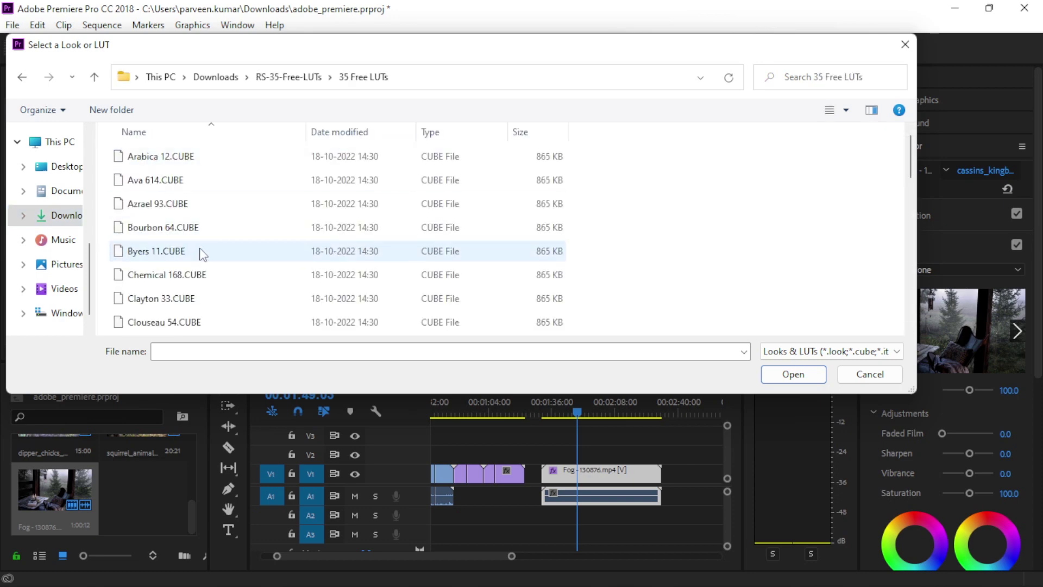
pyautogui.scroll(-1, 201, 254)
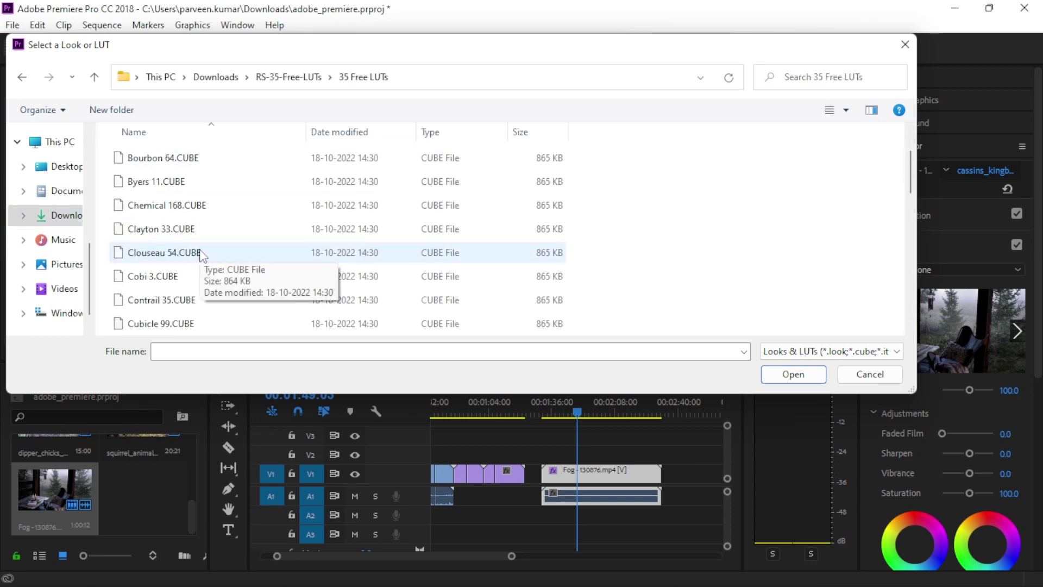
pyautogui.click(170, 277)
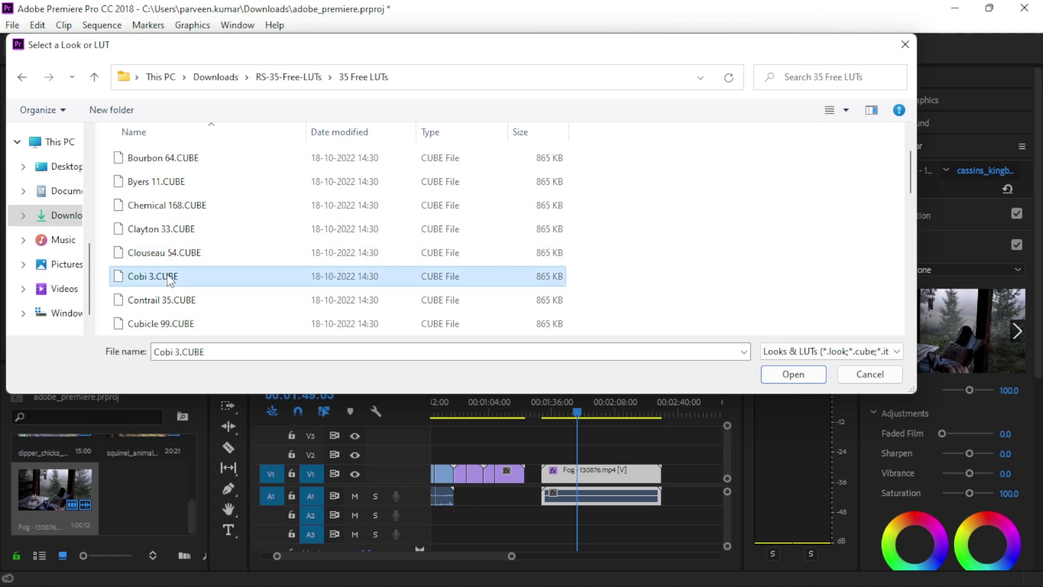
pyautogui.click(806, 379)
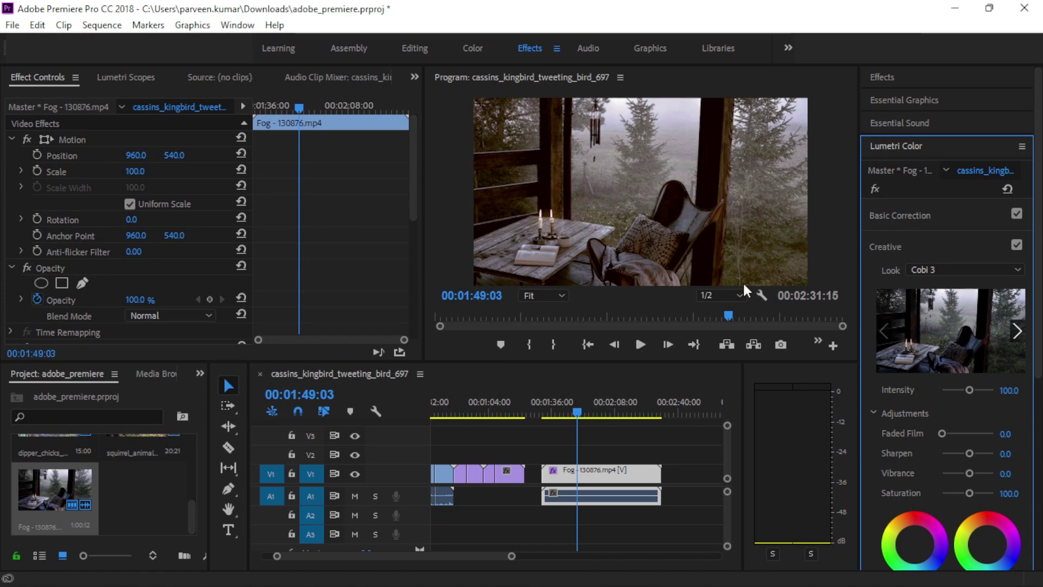
pyautogui.click(875, 189)
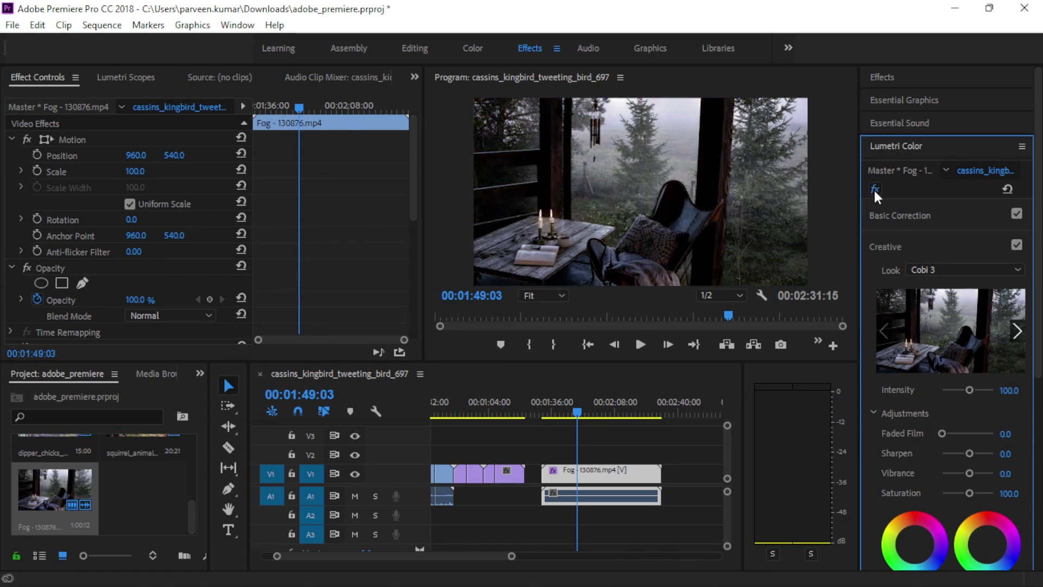
pyautogui.click(875, 189)
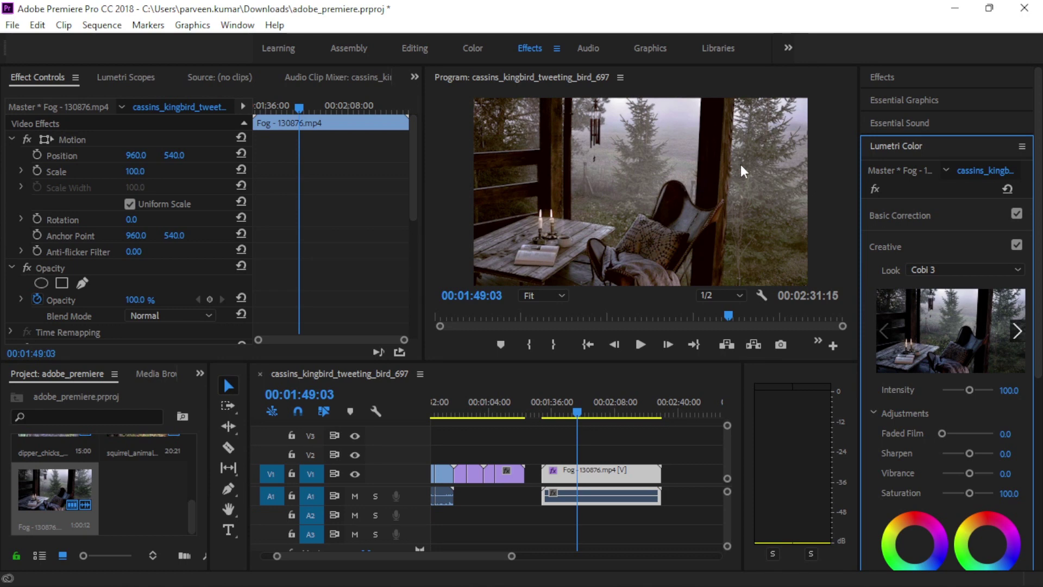
pyautogui.click(874, 189)
pyautogui.click(874, 189)
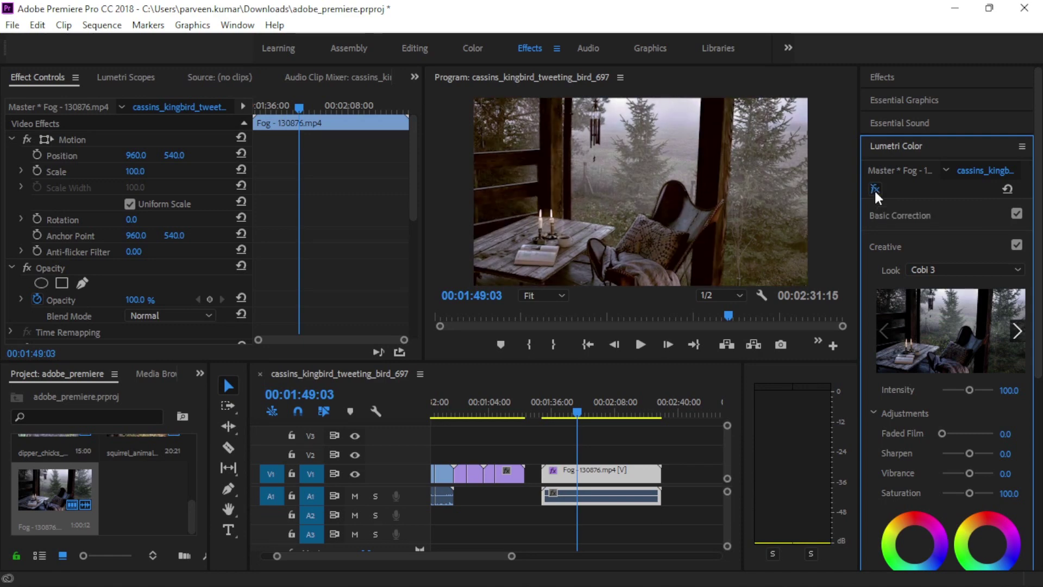
pyautogui.click(875, 189)
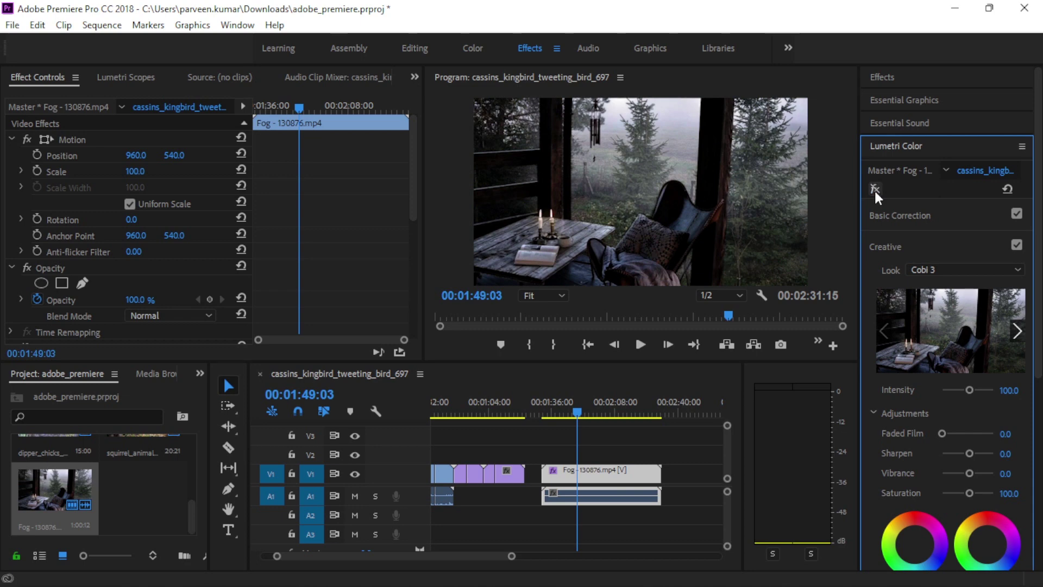
pyautogui.click(875, 189)
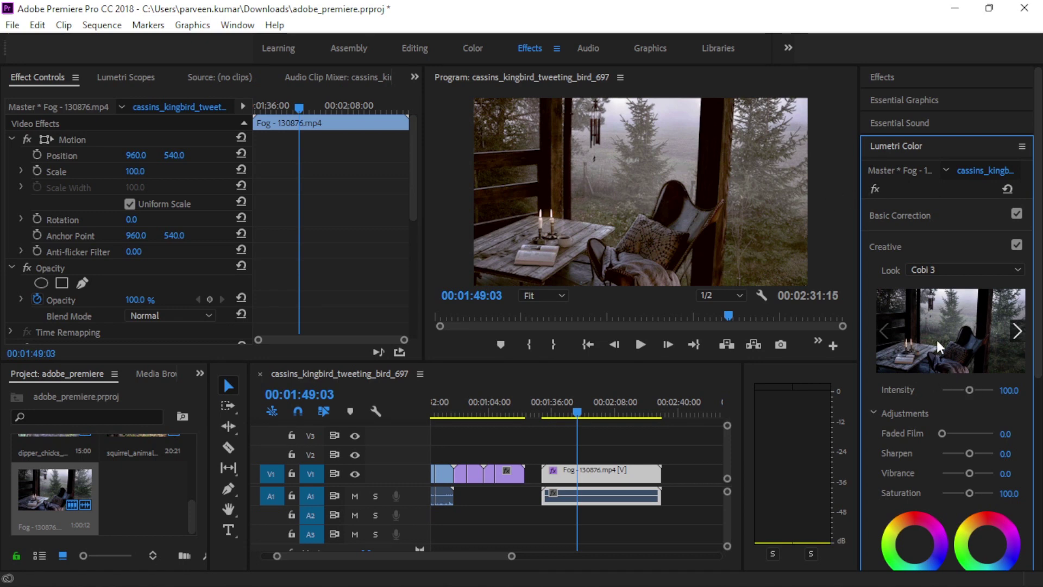
pyautogui.scroll(-3, 938, 357)
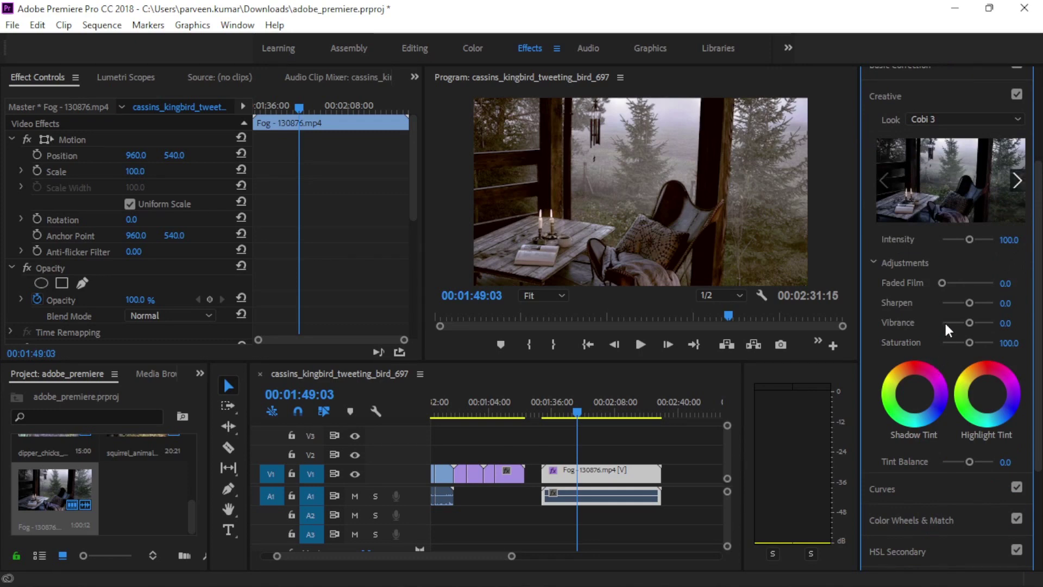
pyautogui.scroll(3, 944, 321)
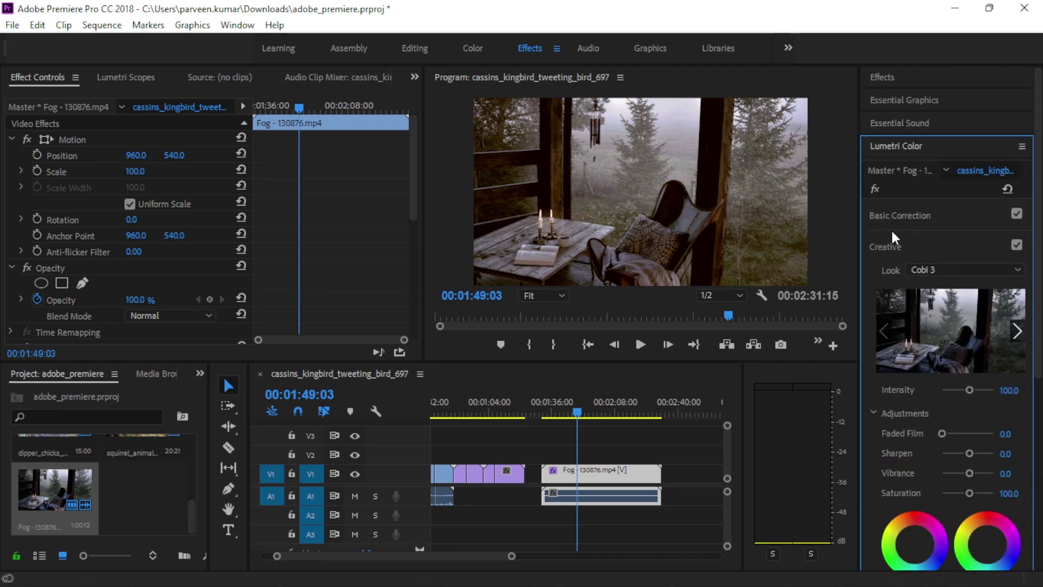
# Step: Scroll the Lumetri panel to show the Basic Correction Tone sliders, all at 0.0
pyautogui.click(873, 412)
pyautogui.click(873, 413)
pyautogui.scroll(-3, 897, 422)
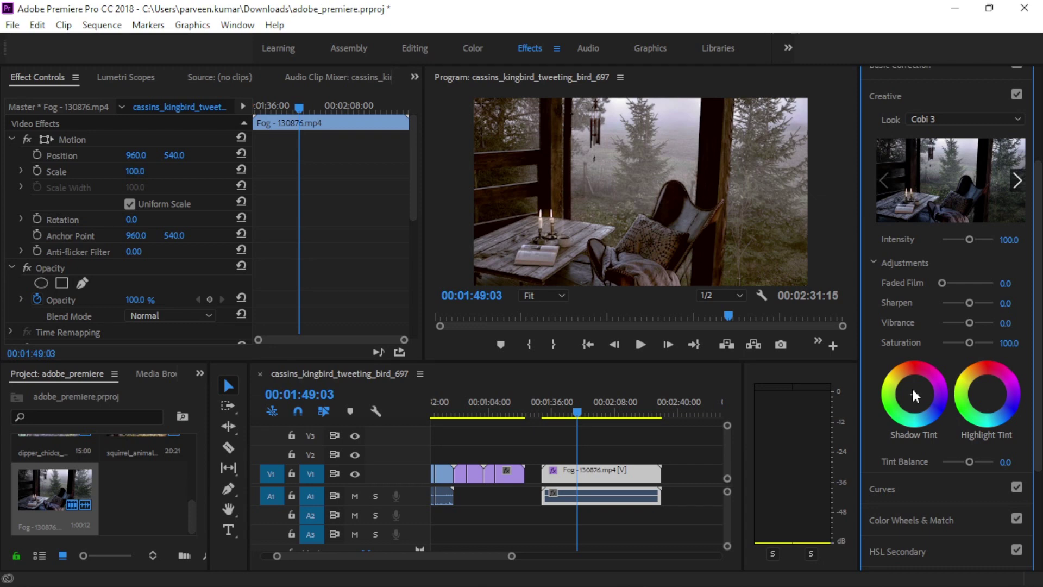
pyautogui.scroll(3, 923, 214)
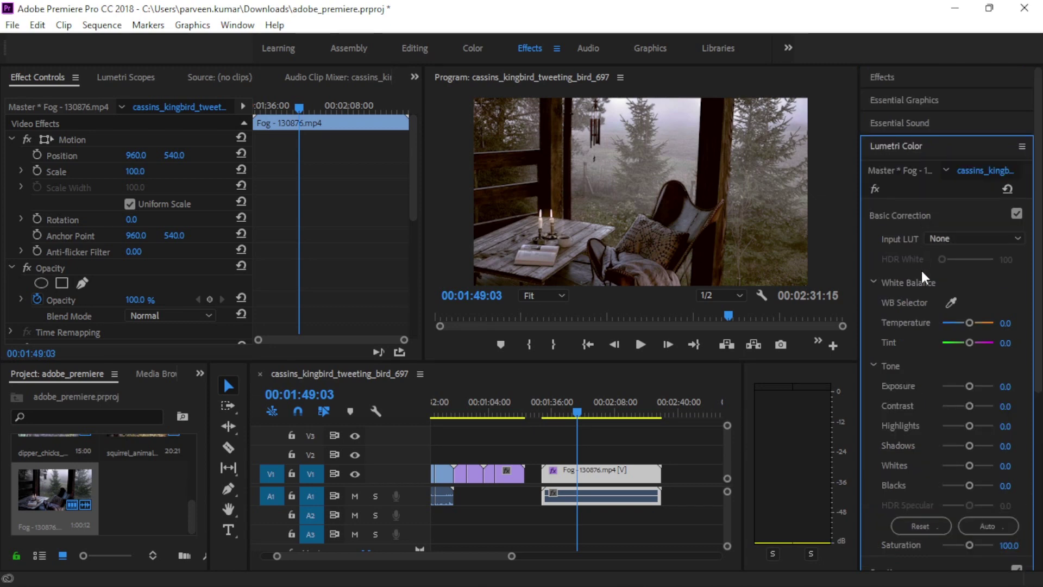
pyautogui.scroll(-3, 938, 345)
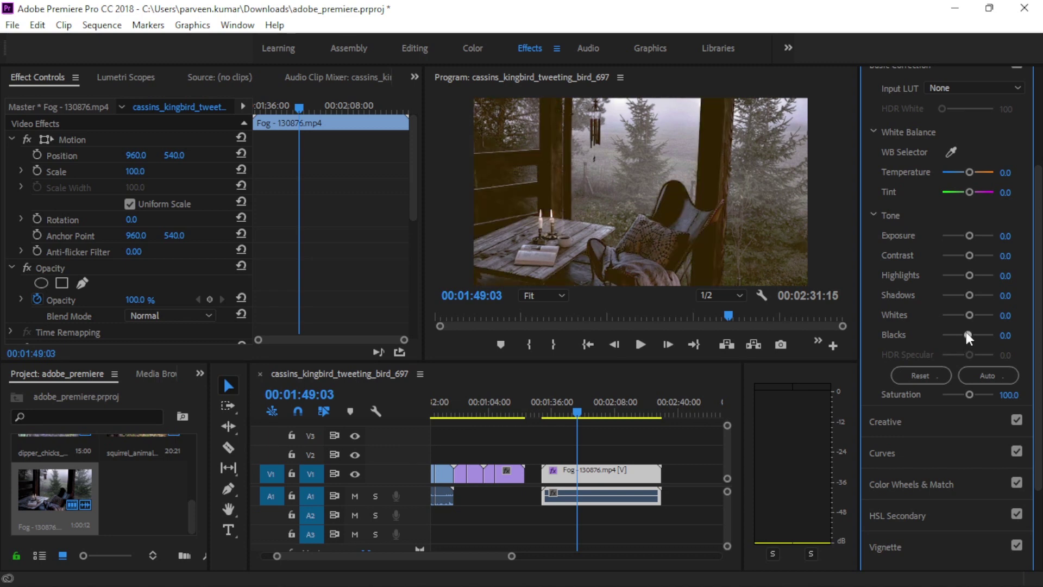
# Step: Lower the Blacks and Whites sliders to -44.1
pyautogui.moveTo(968, 334); pyautogui.dragTo(958, 336)
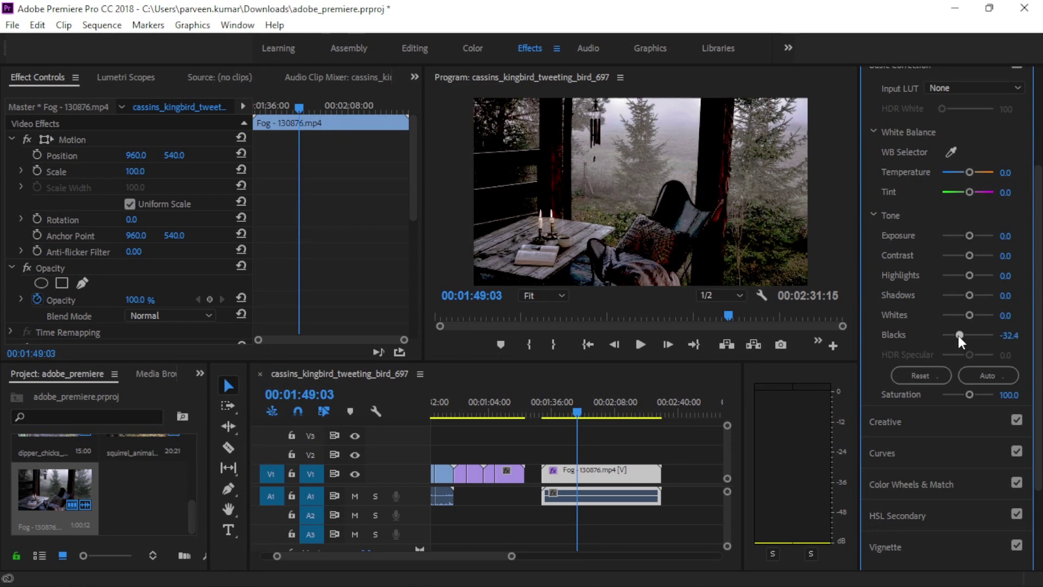
pyautogui.moveTo(958, 335); pyautogui.dragTo(955, 334)
pyautogui.moveTo(971, 316); pyautogui.dragTo(957, 315)
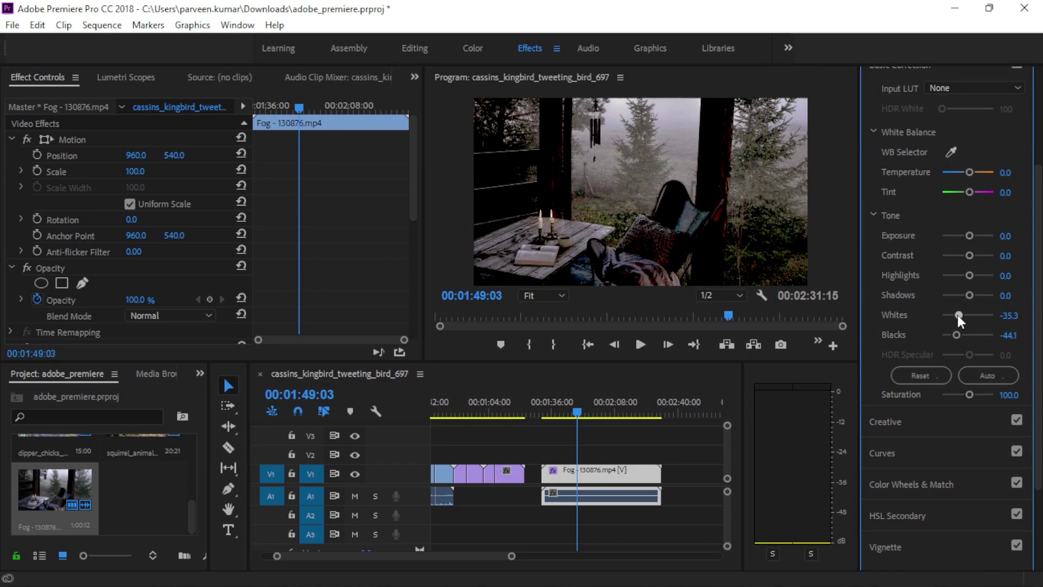
pyautogui.moveTo(957, 315); pyautogui.dragTo(955, 314)
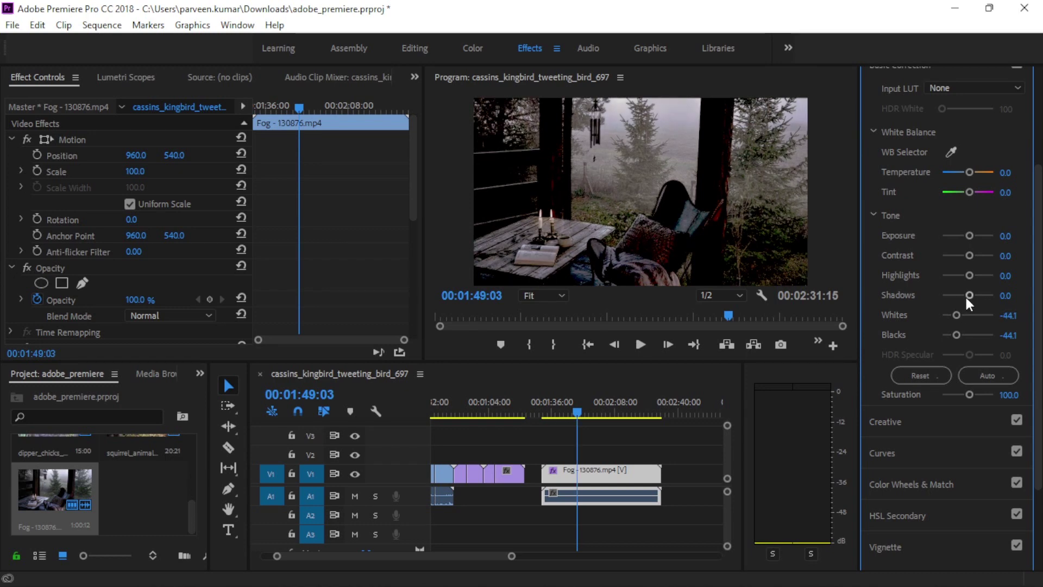
# Step: Set Shadows to -50, Highlights to 44.1, Contrast to 2.9 and Exposure to 0.3
pyautogui.moveTo(962, 292); pyautogui.dragTo(955, 296)
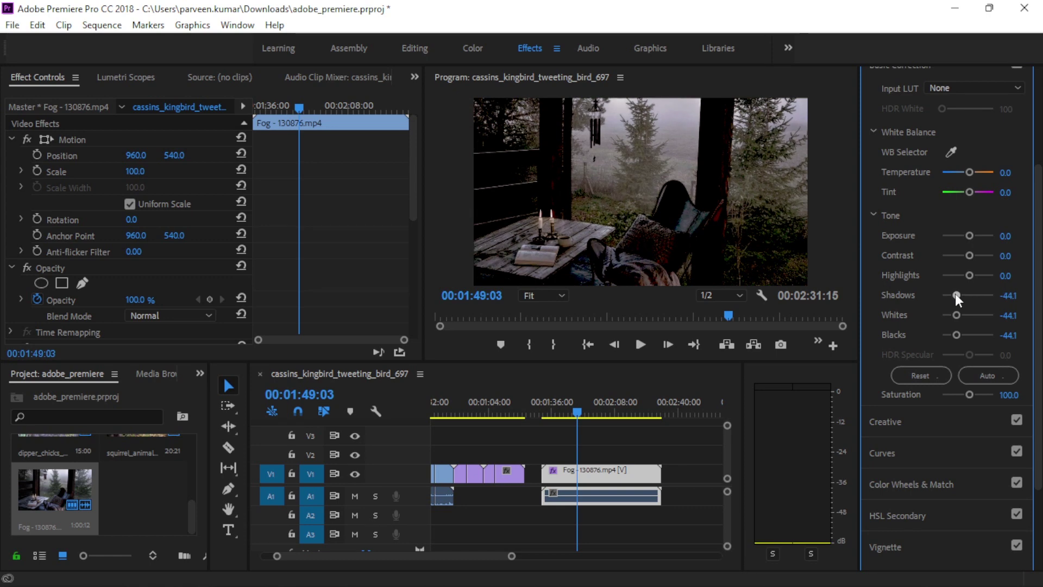
pyautogui.moveTo(956, 295); pyautogui.dragTo(955, 296)
pyautogui.moveTo(973, 273); pyautogui.dragTo(978, 275)
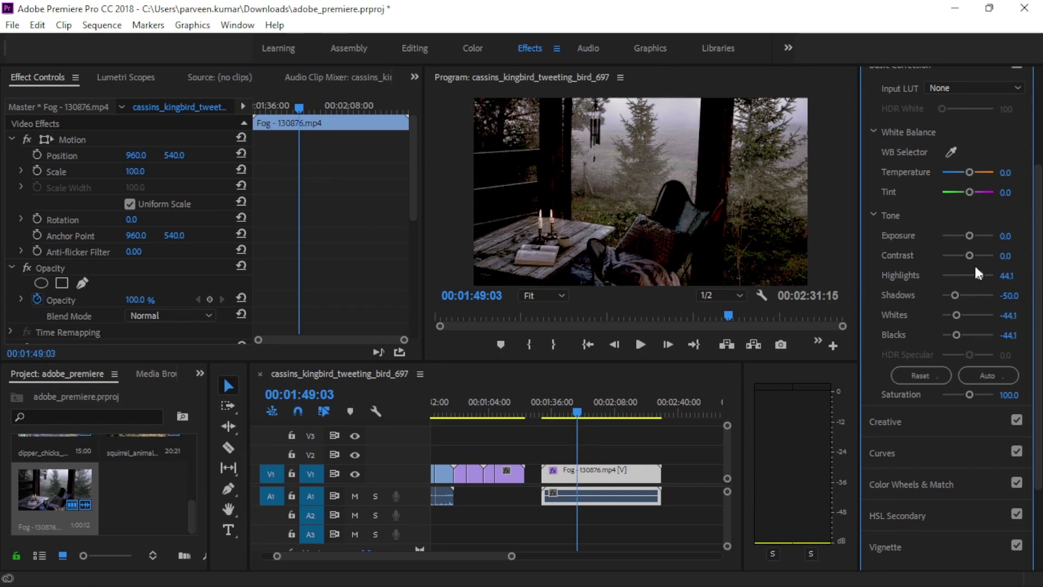
pyautogui.moveTo(964, 254); pyautogui.dragTo(970, 255)
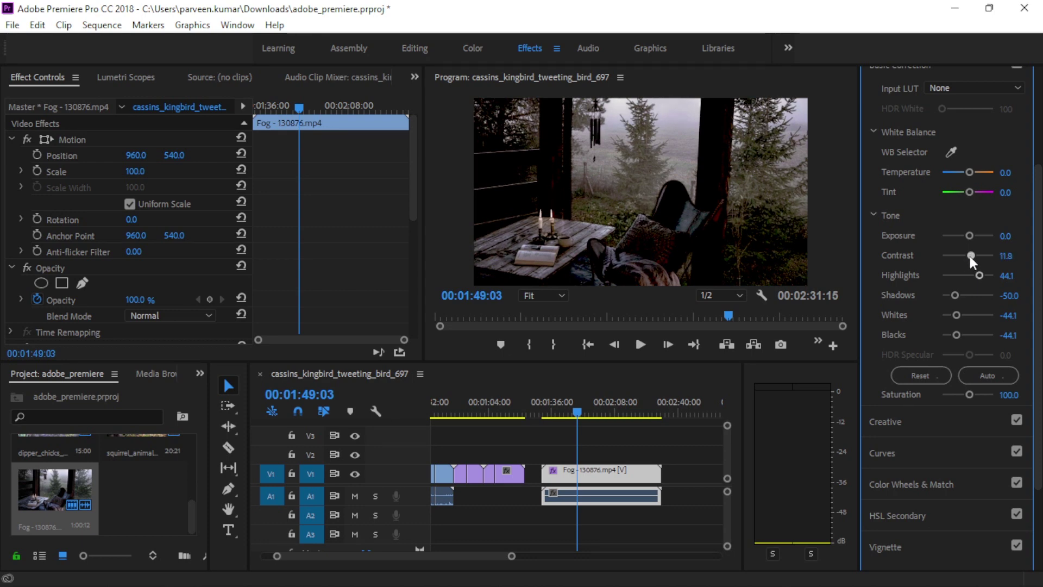
pyautogui.moveTo(970, 256); pyautogui.dragTo(970, 236)
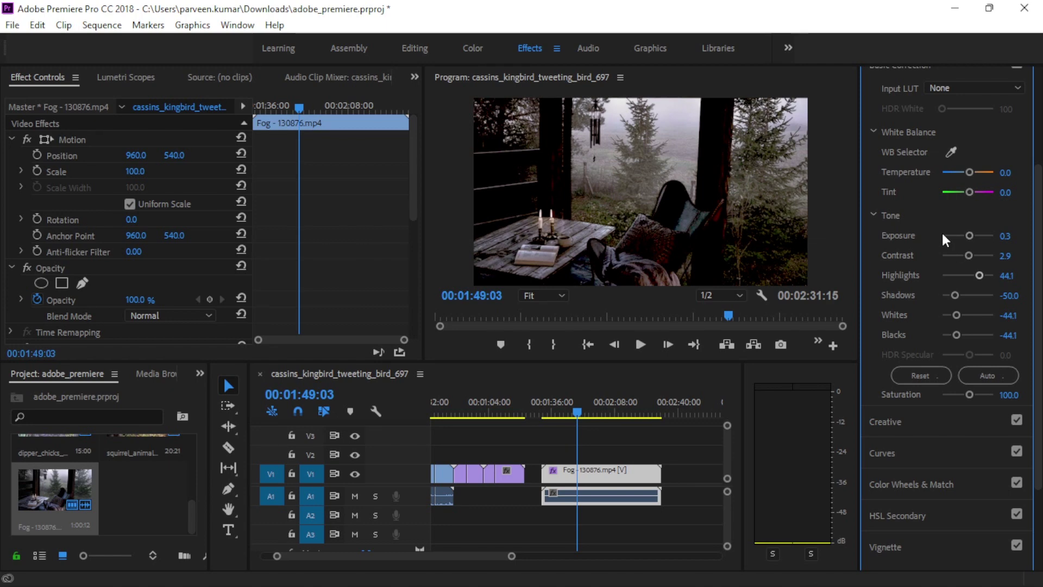
# Step: Toggle the Lumetri grade off and on to compare it with the original clip
pyautogui.scroll(4, 918, 195)
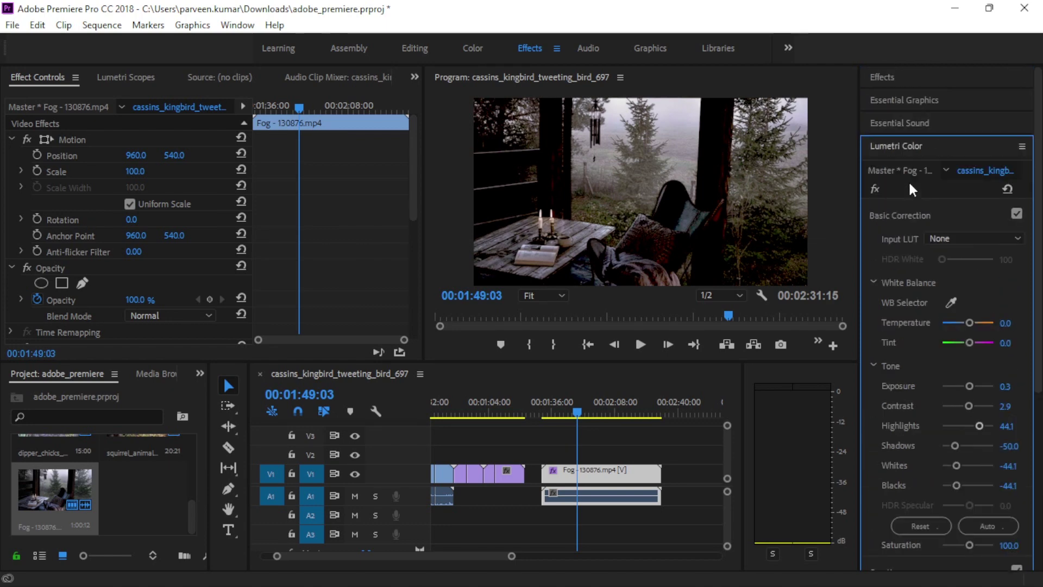
pyautogui.click(874, 187)
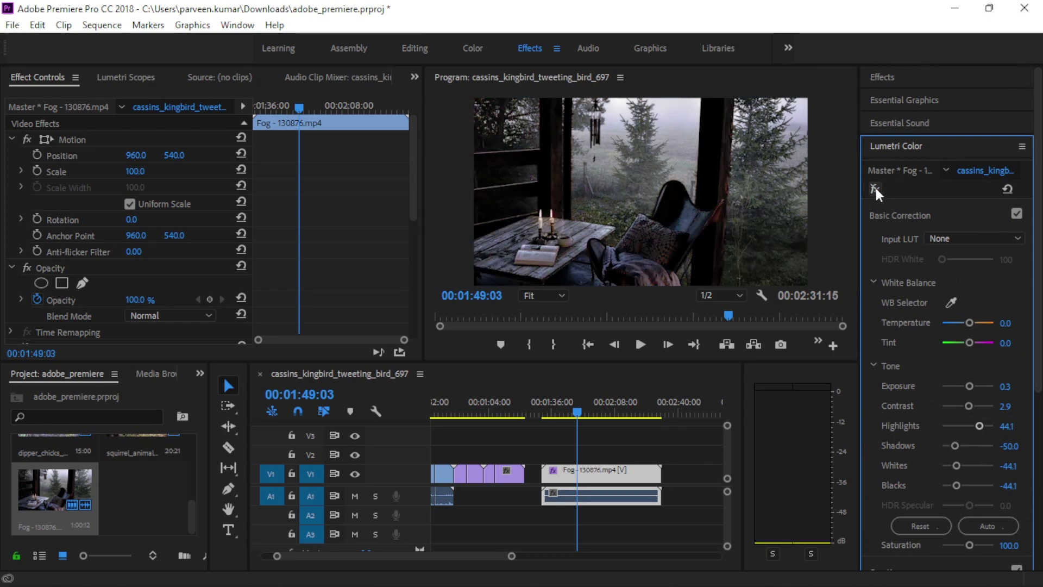
pyautogui.click(874, 187)
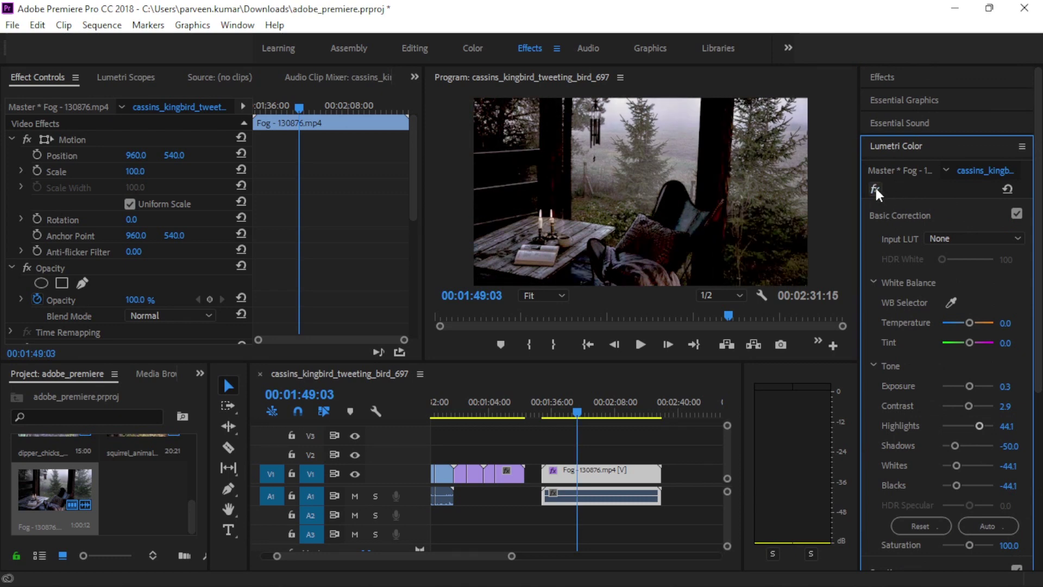
pyautogui.click(875, 187)
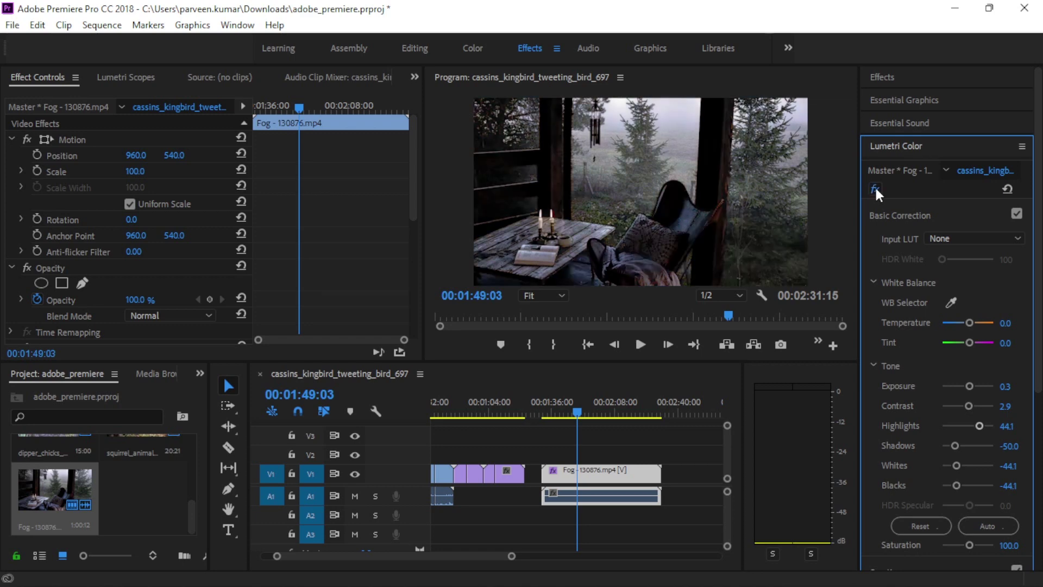
pyautogui.click(875, 187)
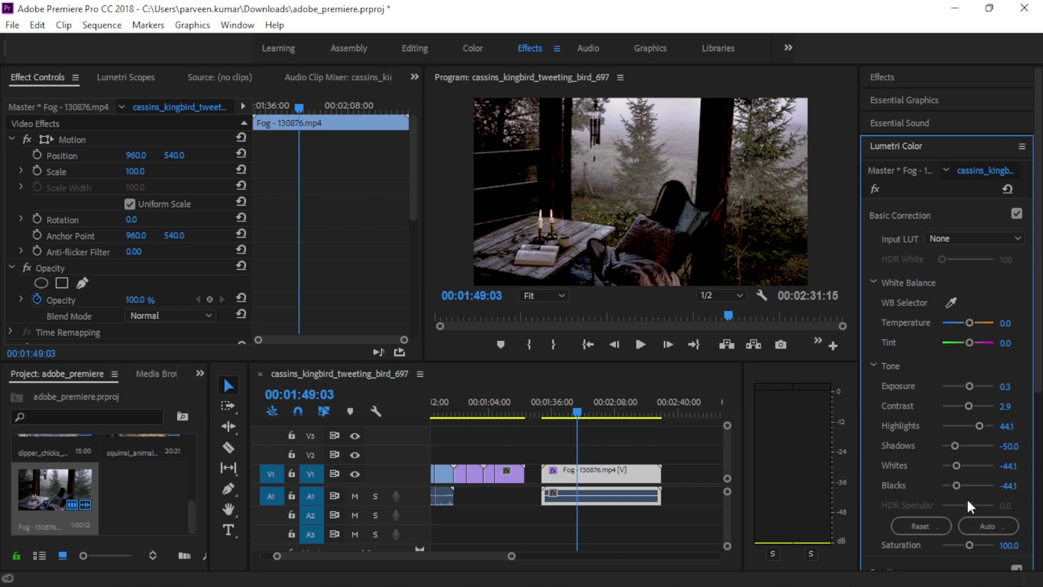
# Step: Raise Blacks back to 0.0, then compare the graded and ungraded clip again
pyautogui.moveTo(957, 484); pyautogui.dragTo(966, 483)
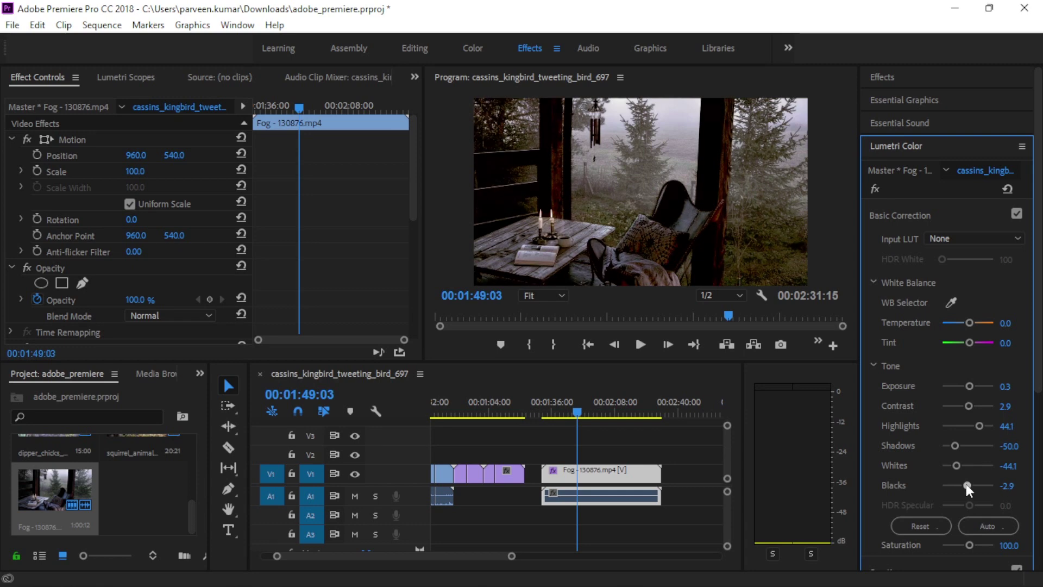
pyautogui.click(875, 187)
pyautogui.click(875, 187)
pyautogui.click(875, 186)
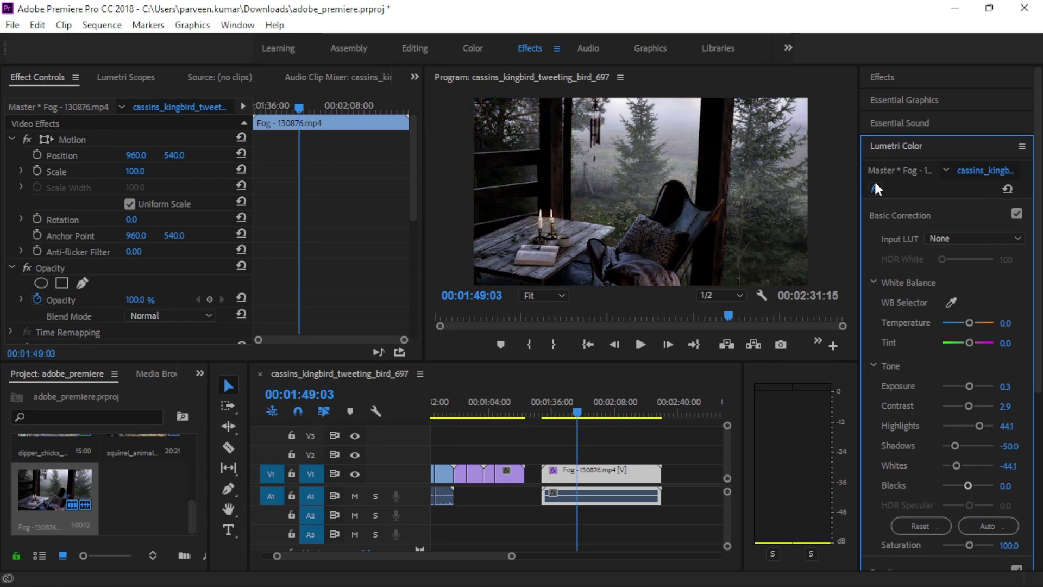
pyautogui.click(875, 186)
pyautogui.click(875, 187)
pyautogui.click(875, 187)
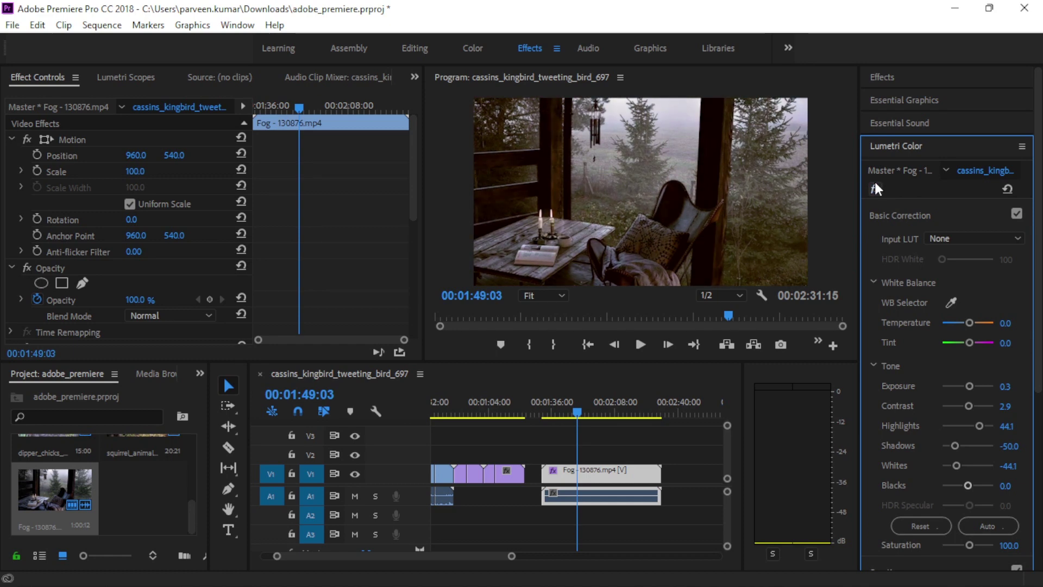
pyautogui.click(875, 186)
pyautogui.click(875, 186)
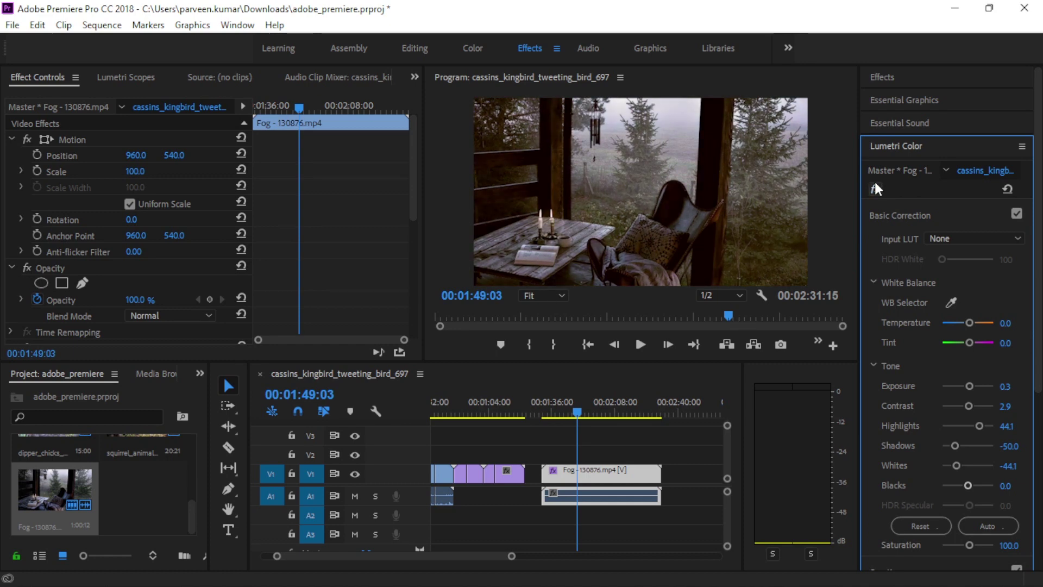